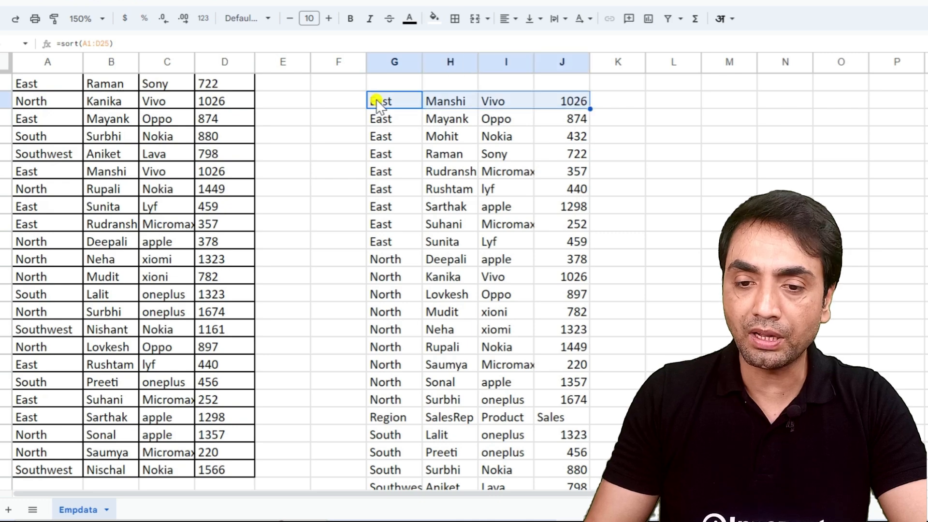
# Step: Delete the SORT formula for A1:D25 from column G, clearing its output
pyautogui.press('Delete')
pyautogui.press('Up')
pyautogui.press('Up')
pyautogui.press('Up')
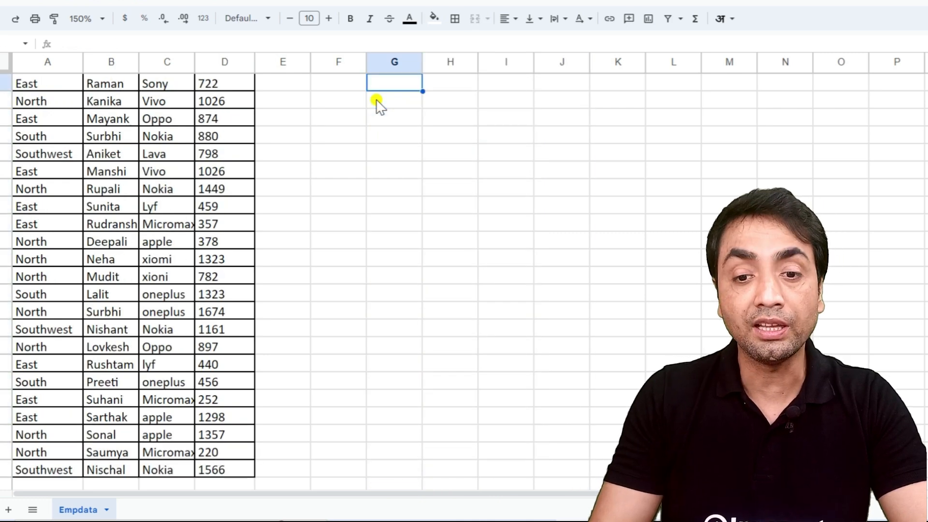
# Step: Start a SORTN formula in cell G3 with B2:D25 as its range
pyautogui.press('Down')
pyautogui.press('Down')
pyautogui.press('Down')
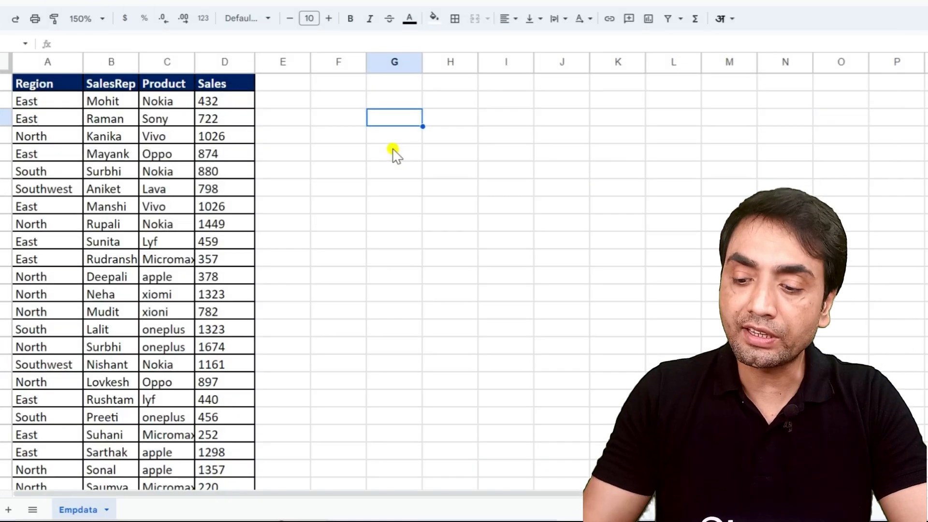
pyautogui.write('=SORT')
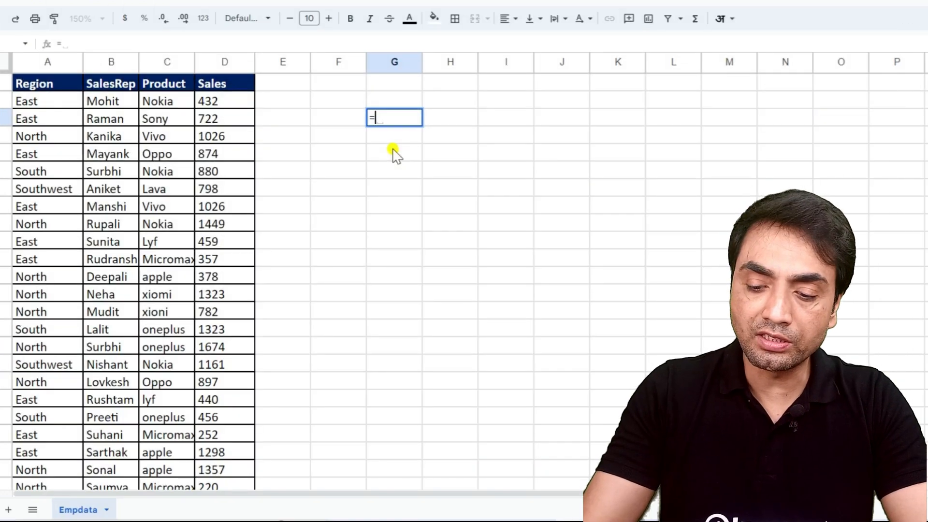
pyautogui.write('N')
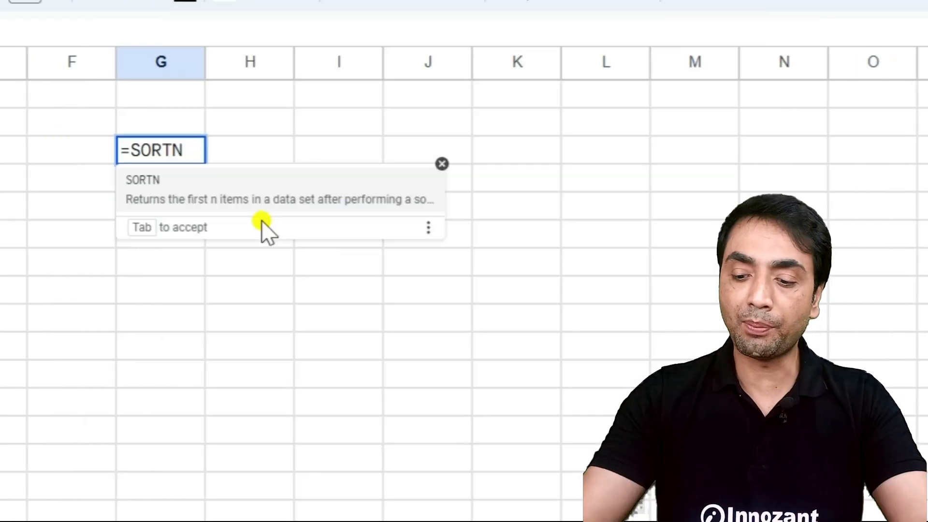
pyautogui.write('(')
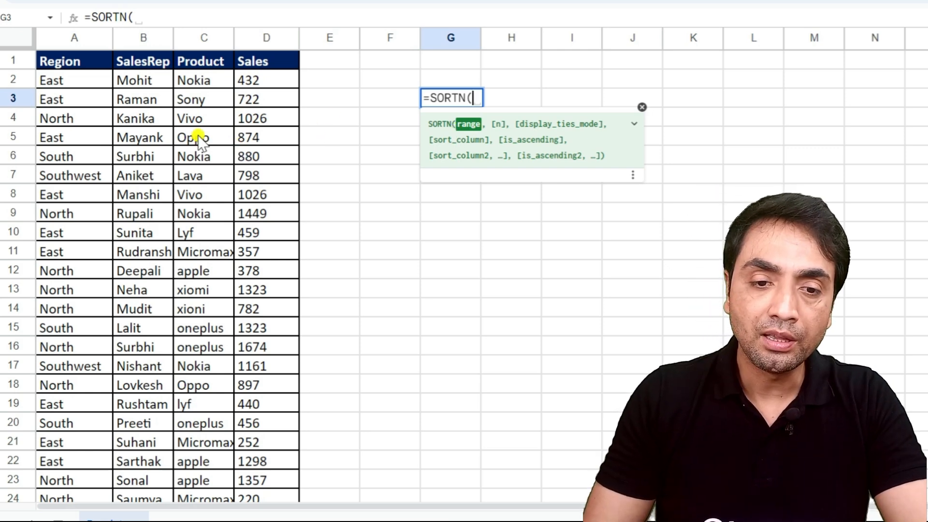
pyautogui.click(131, 63)
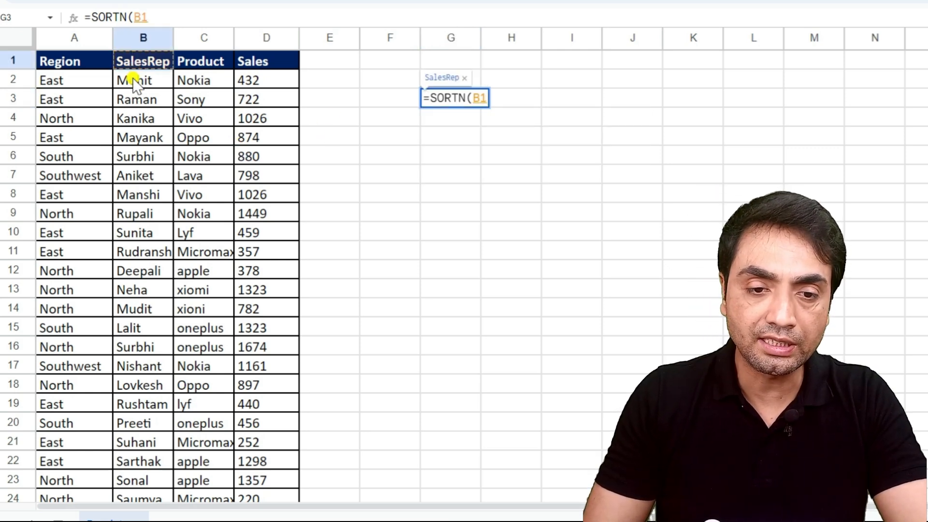
pyautogui.click(134, 82)
pyautogui.hotkey('ctrl', 'shift', 'Right')
pyautogui.hotkey('ctrl', 'shift', 'Down')
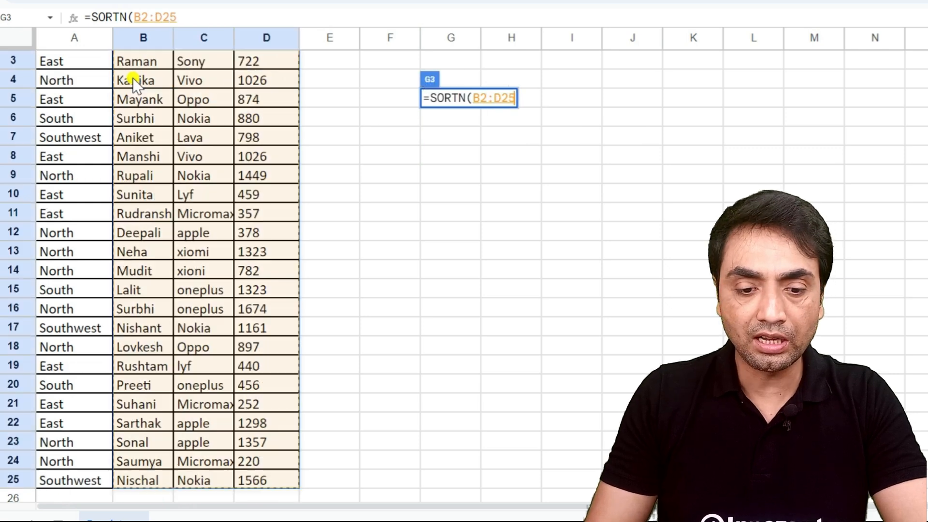
# Step: Remove the end row from the SORTN range so that it reads B2:D
pyautogui.click(506, 98)
pyautogui.click(505, 98)
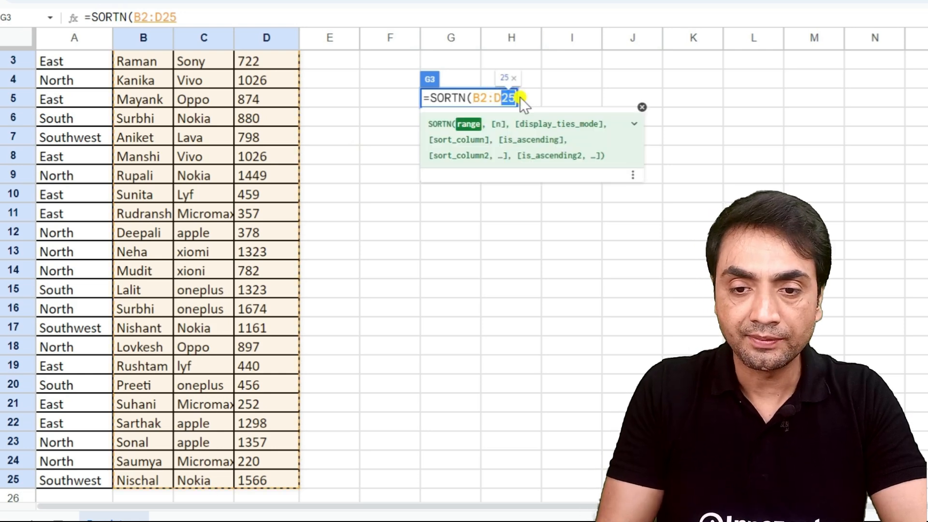
pyautogui.press('BackSpace')
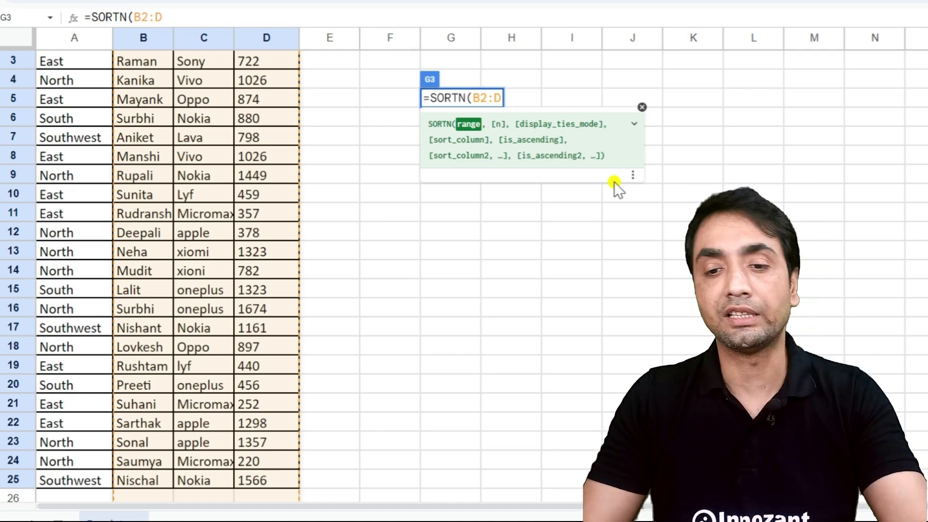
# Step: Complete the SORTN formula with 5 items, a blank ties mode, sort column 3 and FALSE for ascending order
pyautogui.write(',')
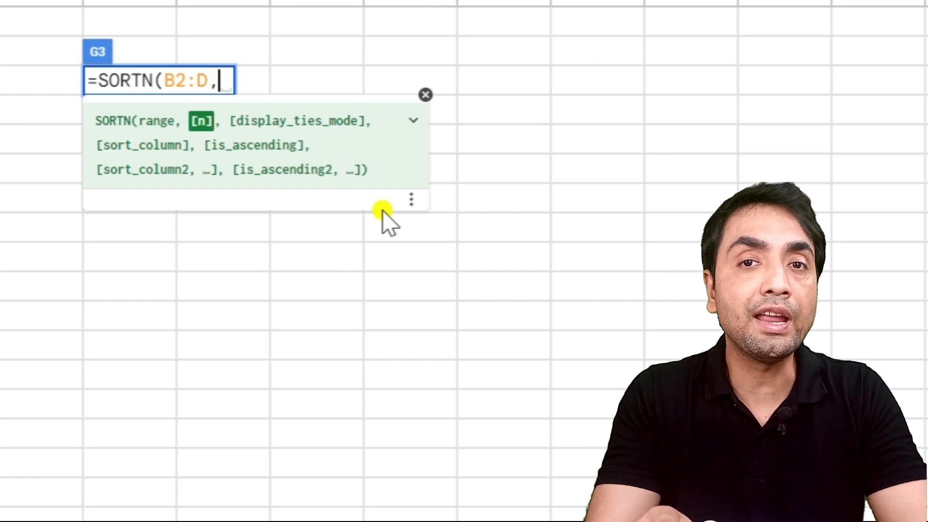
pyautogui.press('BackSpace')
pyautogui.write('5')
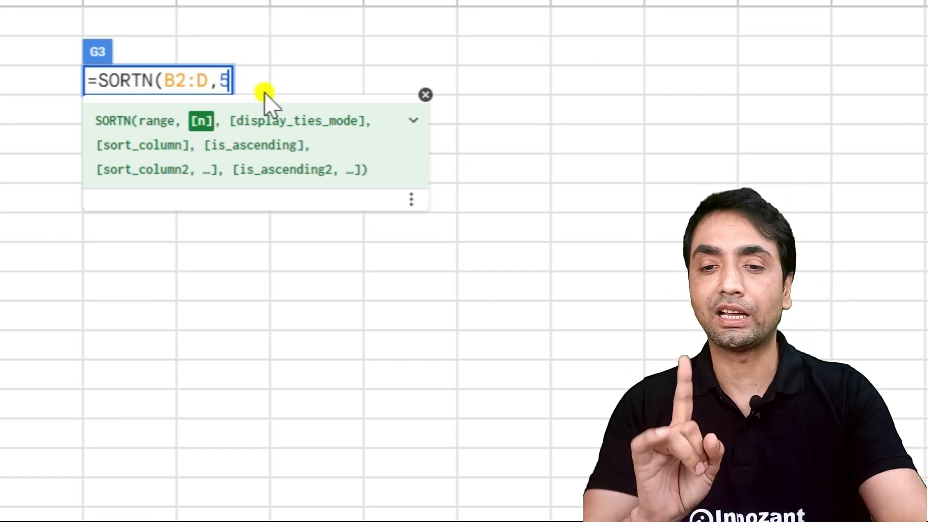
pyautogui.write(',')
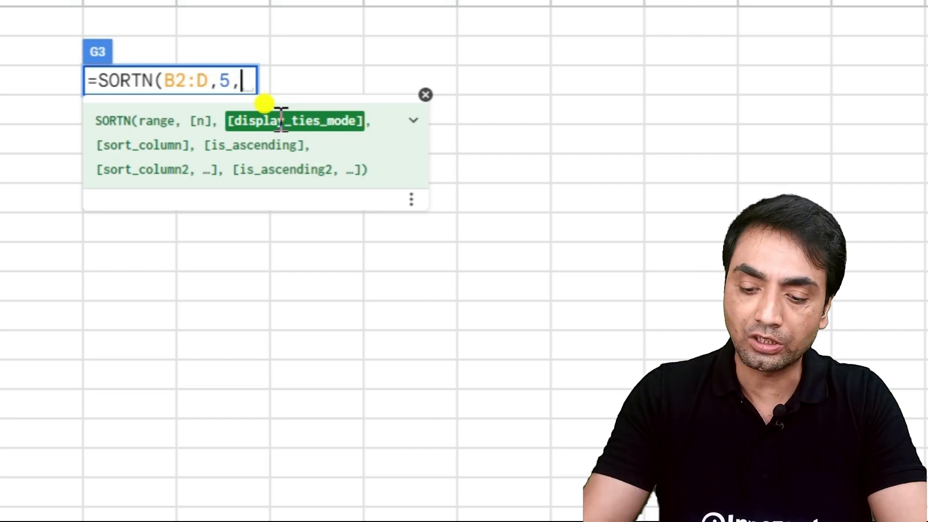
pyautogui.write(',')
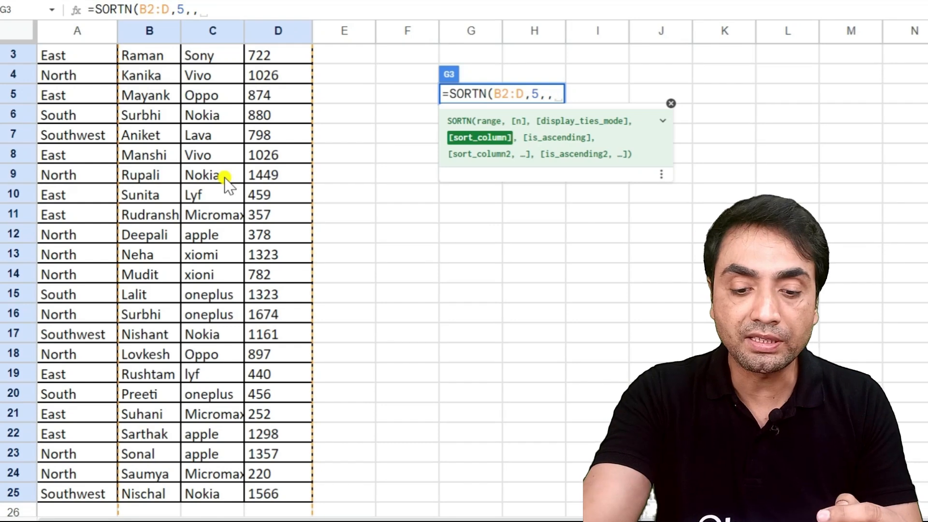
pyautogui.write('3')
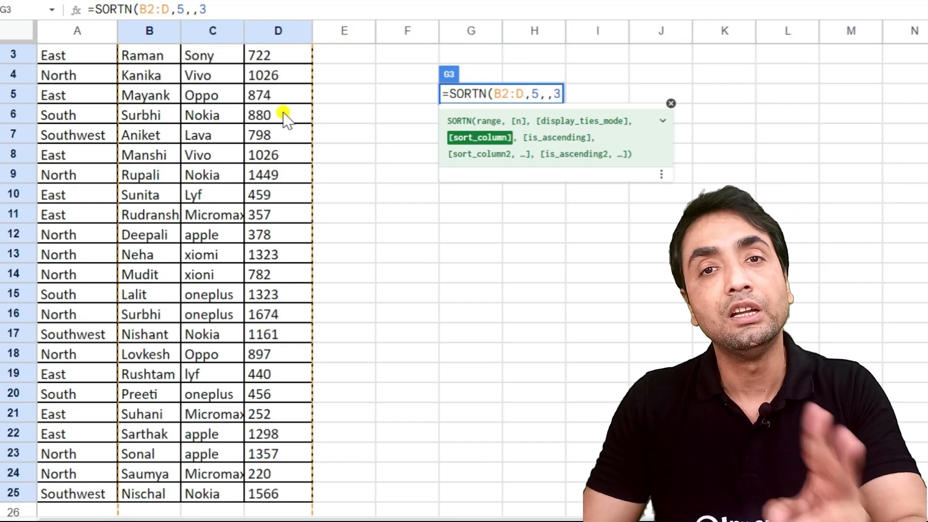
pyautogui.write(',')
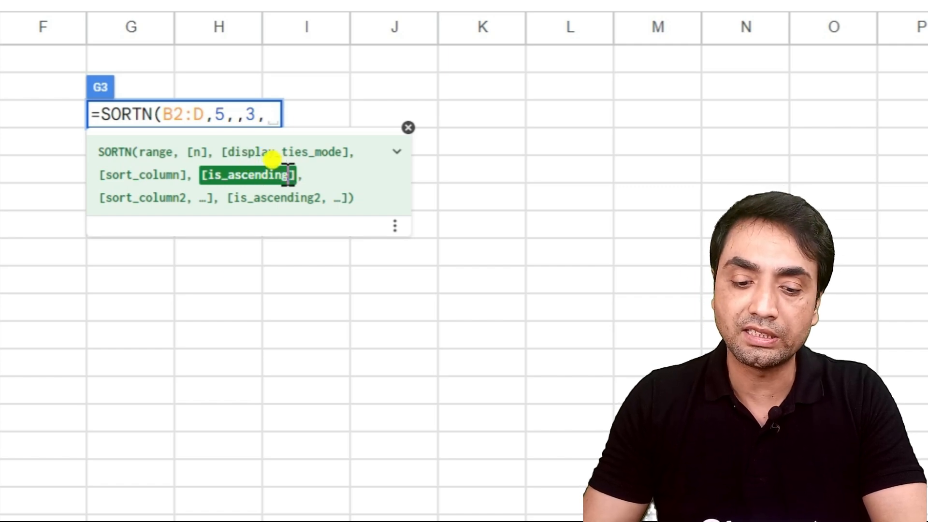
pyautogui.write('FALSE')
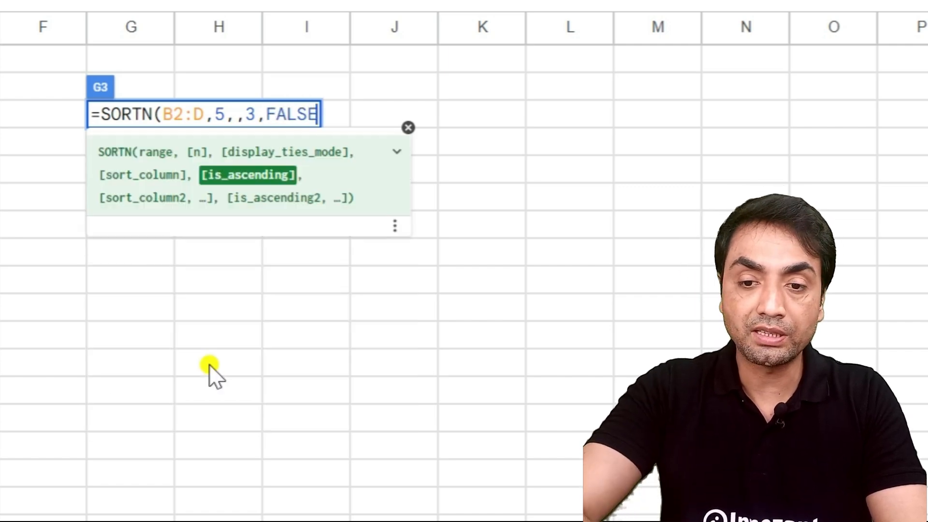
pyautogui.write(')')
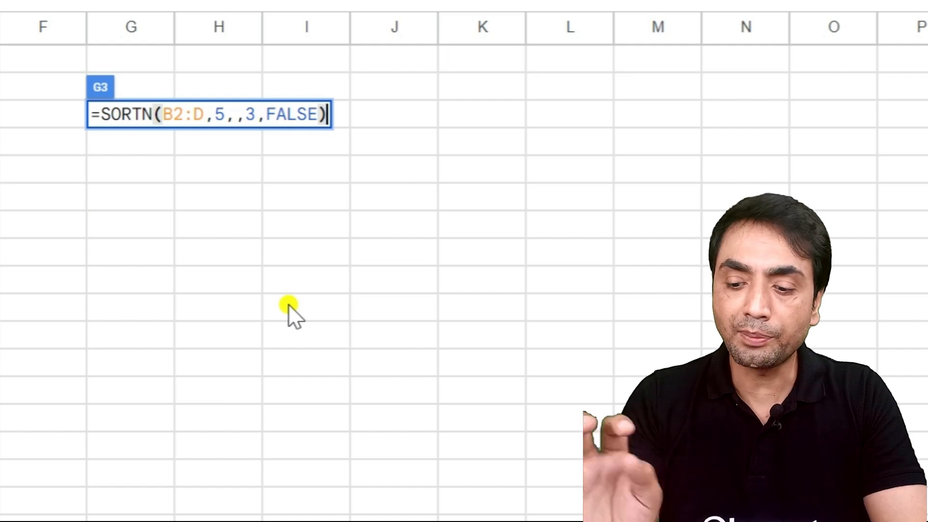
pyautogui.press('Return')
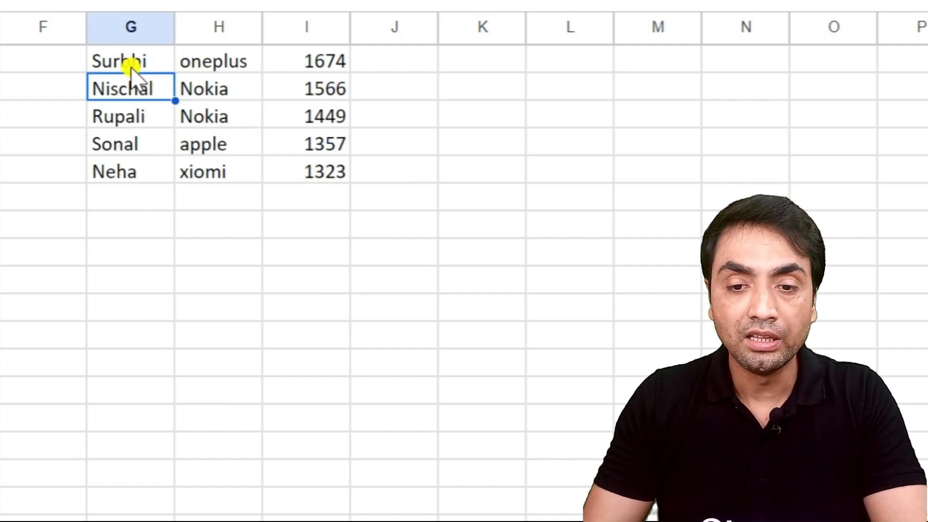
# Step: Replace the item count in the G3 SORTN formula with a reference to cell E4
pyautogui.click(126, 110)
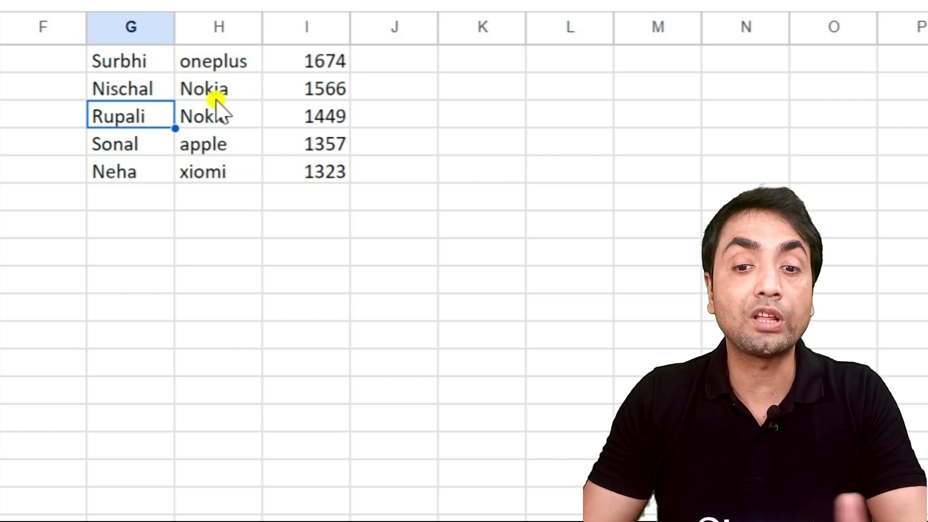
pyautogui.doubleClick(121, 57)
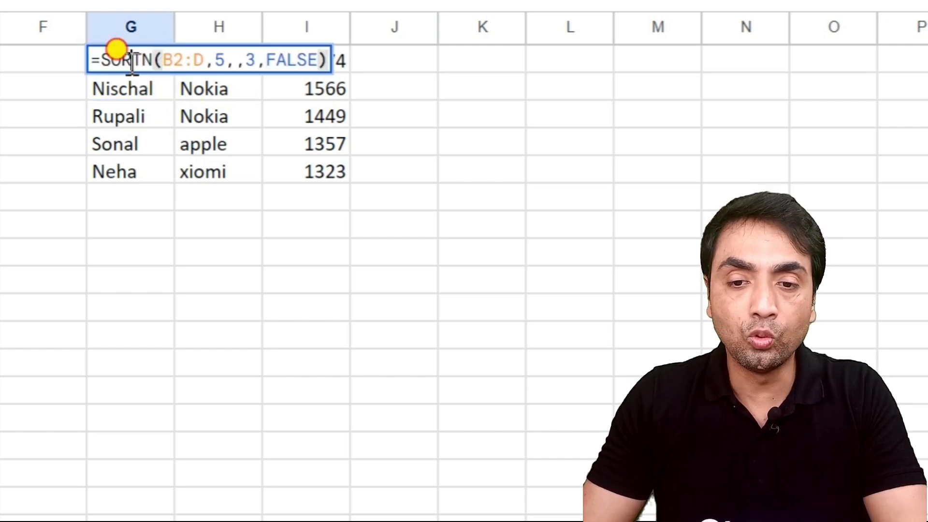
pyautogui.click(219, 62)
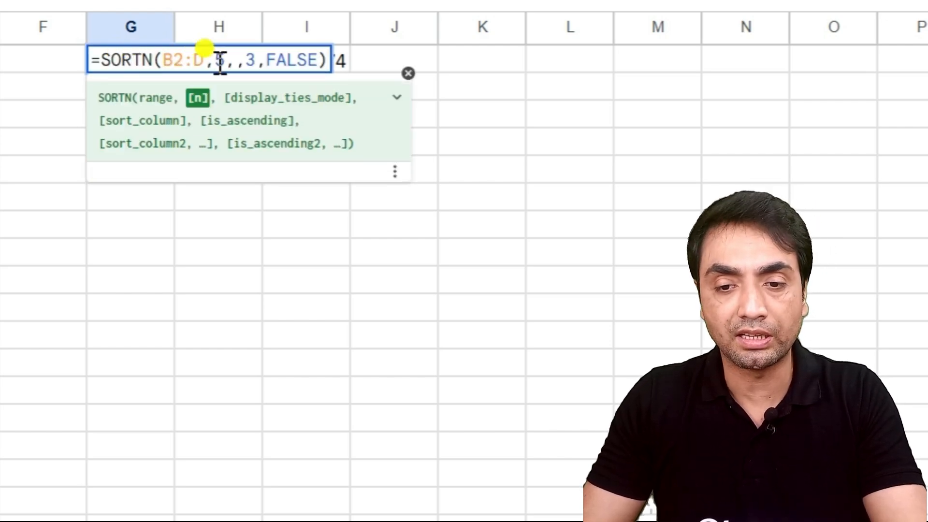
pyautogui.press('Delete')
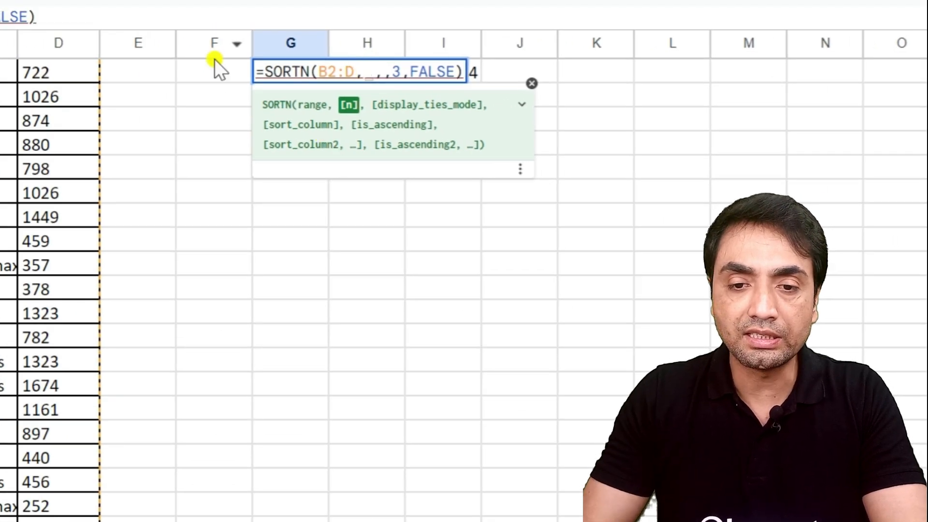
pyautogui.click(193, 97)
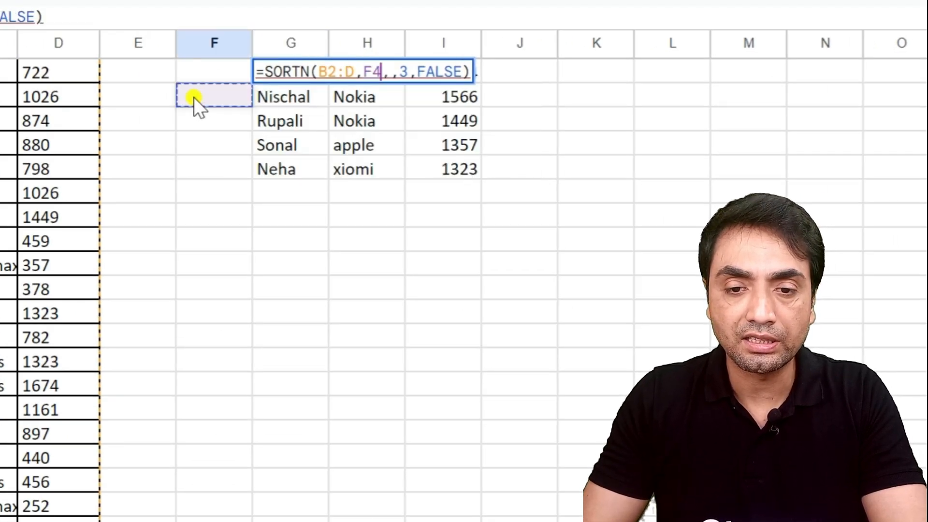
pyautogui.click(146, 94)
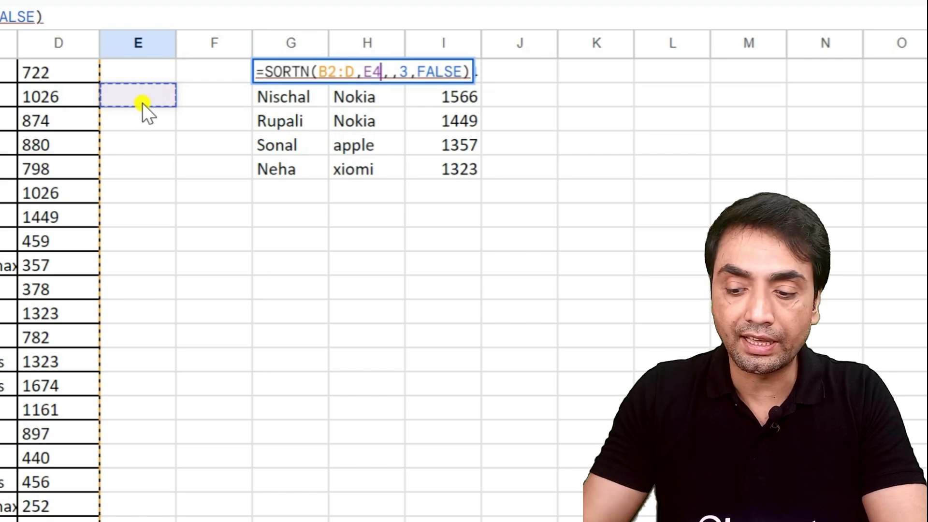
pyautogui.press('Return')
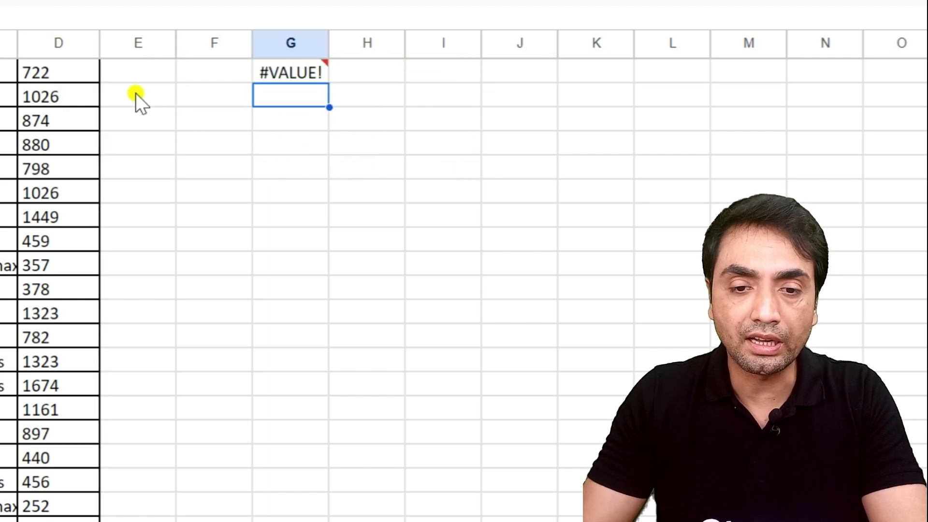
# Step: Enter 5 in cell E4 as the item count for the SORTN formula
pyautogui.click(136, 94)
pyautogui.write('5')
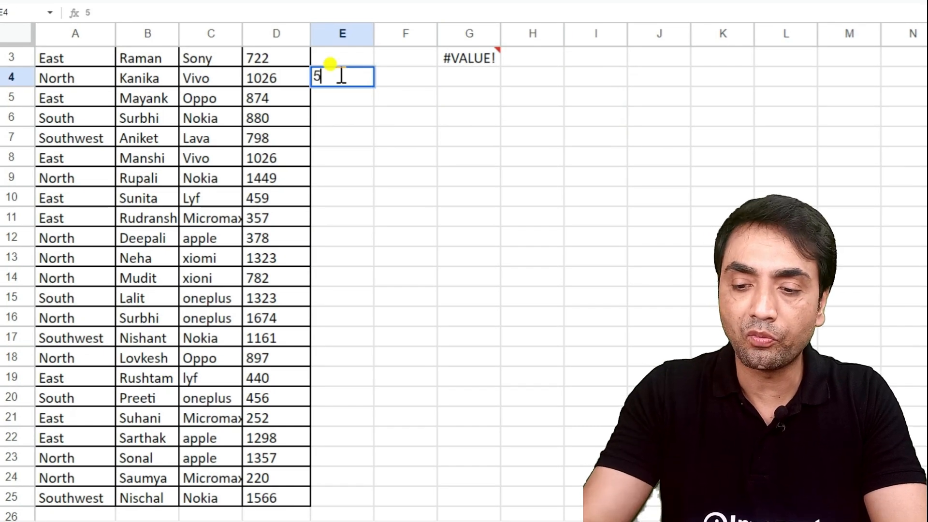
pyautogui.press('Return')
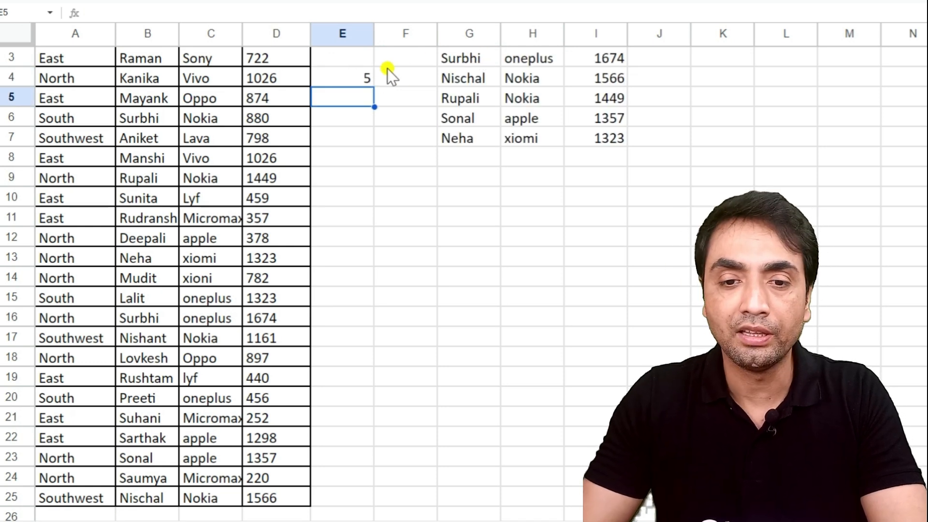
# Step: Try item counts of 10 and 3 in cell E4 to resize the sorted list
pyautogui.click(364, 77)
pyautogui.write('10')
pyautogui.press('Return')
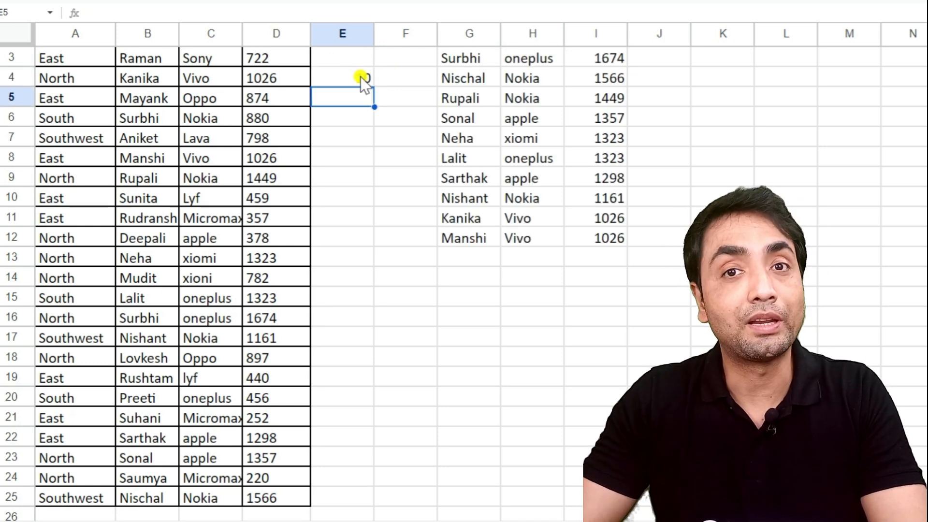
pyautogui.click(364, 82)
pyautogui.write('3')
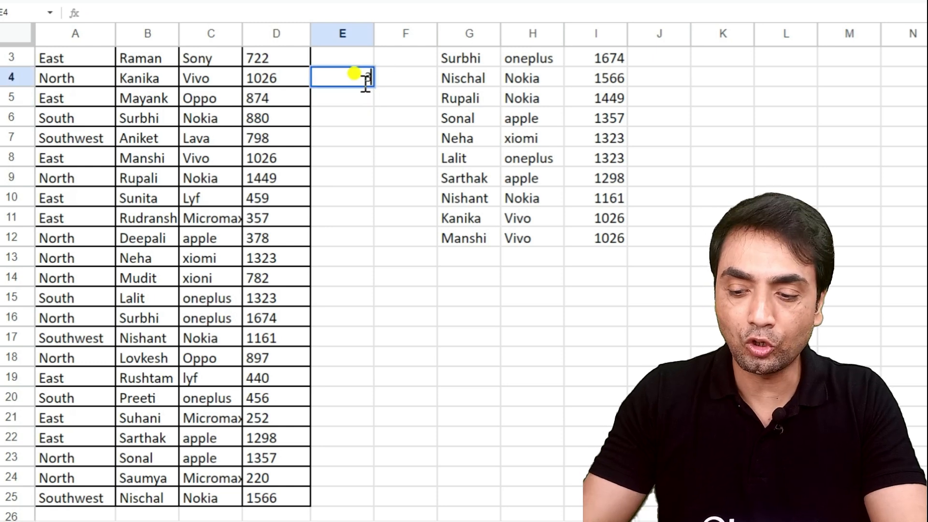
pyautogui.press('Return')
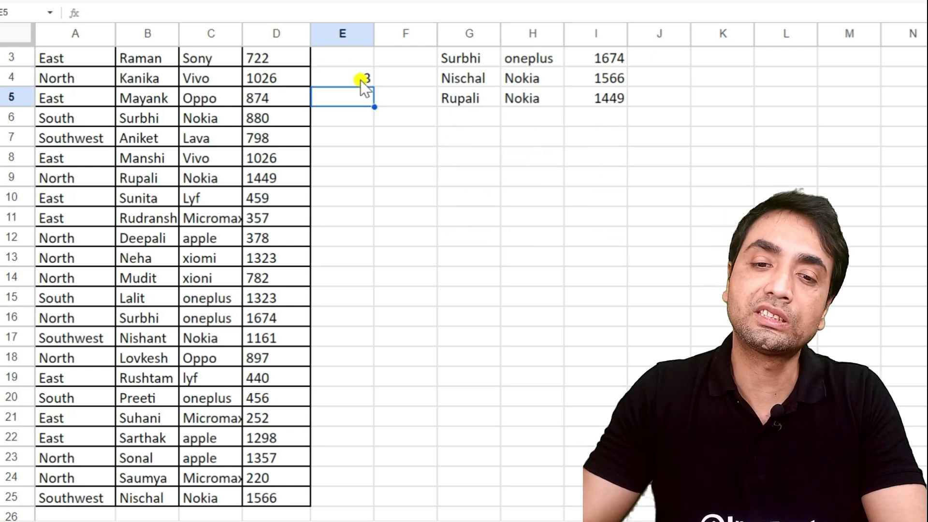
# Step: Set the item count in cell E4 back to 5
pyautogui.click(359, 78)
pyautogui.write('5')
pyautogui.press('Return')
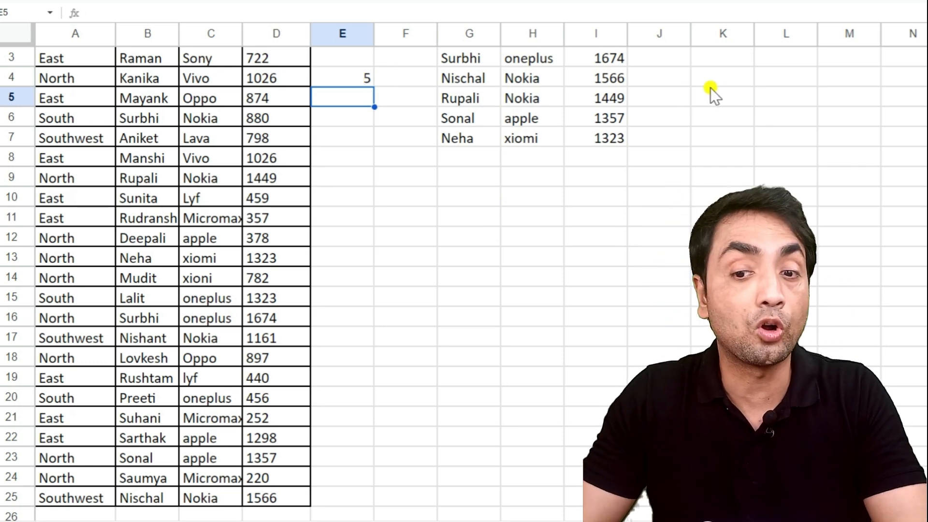
# Step: Review the SORTN formula in G3 and set the item count in cell E4 to 10
pyautogui.click(609, 57)
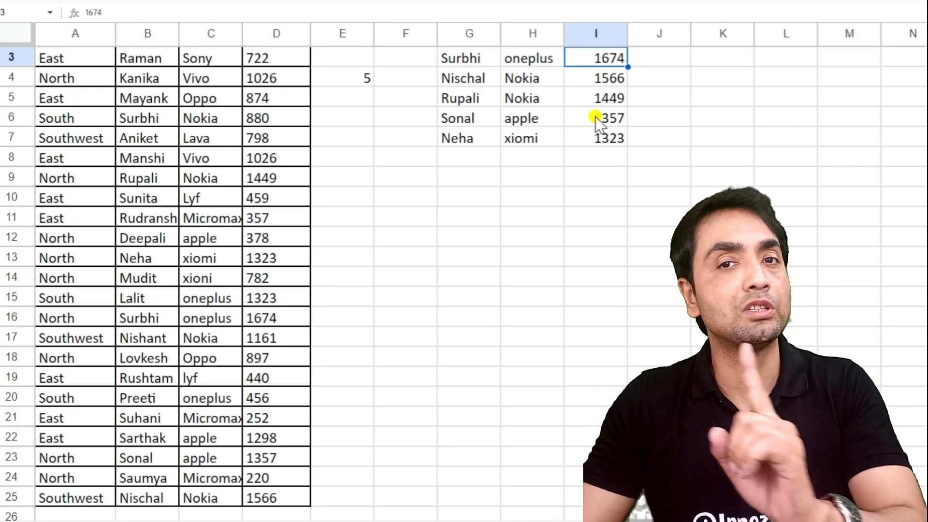
pyautogui.press('Left')
pyautogui.press('Left')
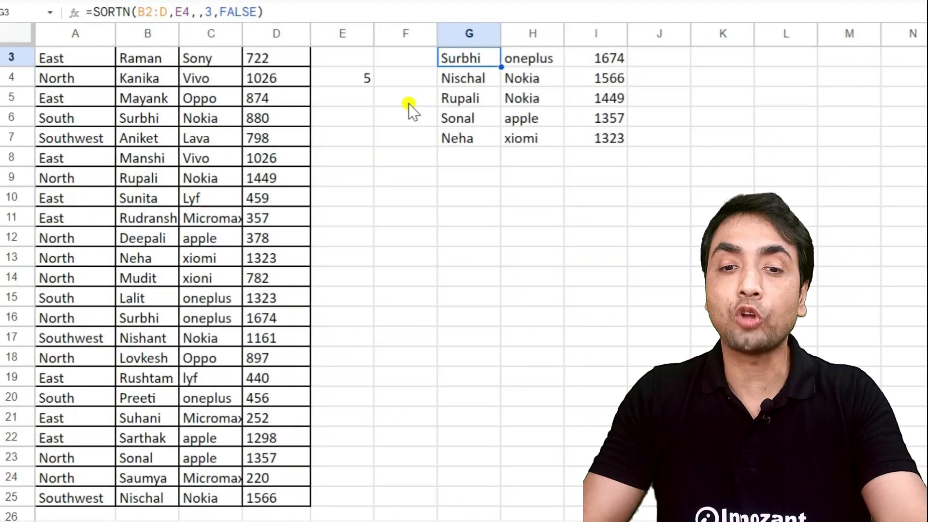
pyautogui.click(355, 82)
pyautogui.press('BackSpace')
pyautogui.write('10')
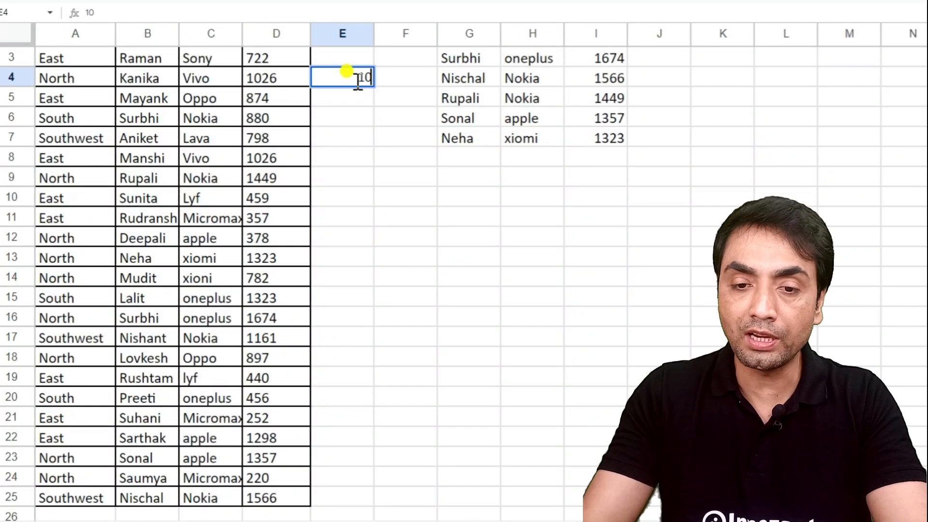
pyautogui.press('Return')
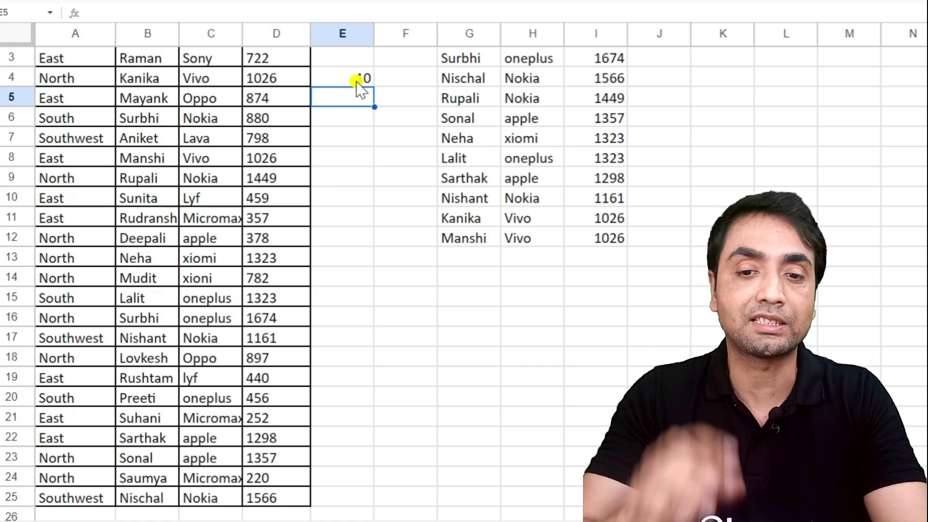
# Step: Examine the display_ties_mode argument of the SORTN formula in G3 in the expanded function help and open its full documentation
pyautogui.doubleClick(443, 57)
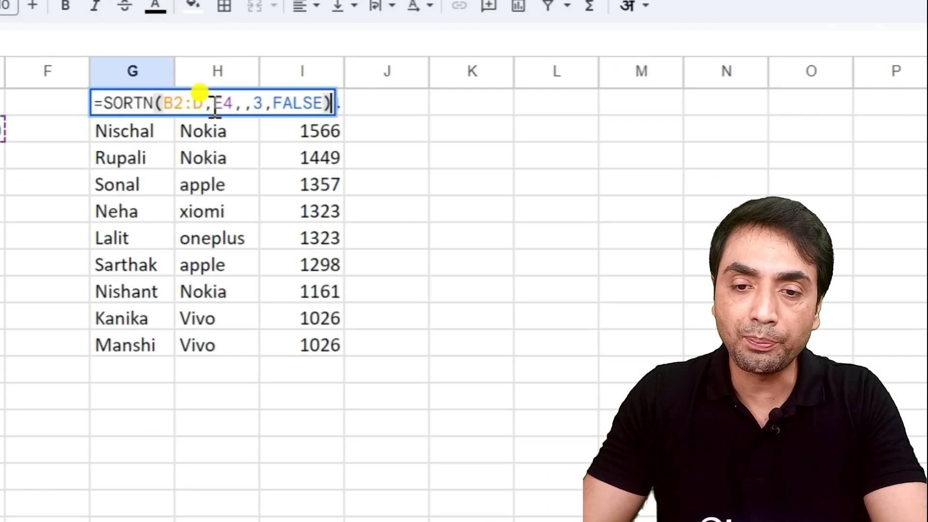
pyautogui.click(243, 104)
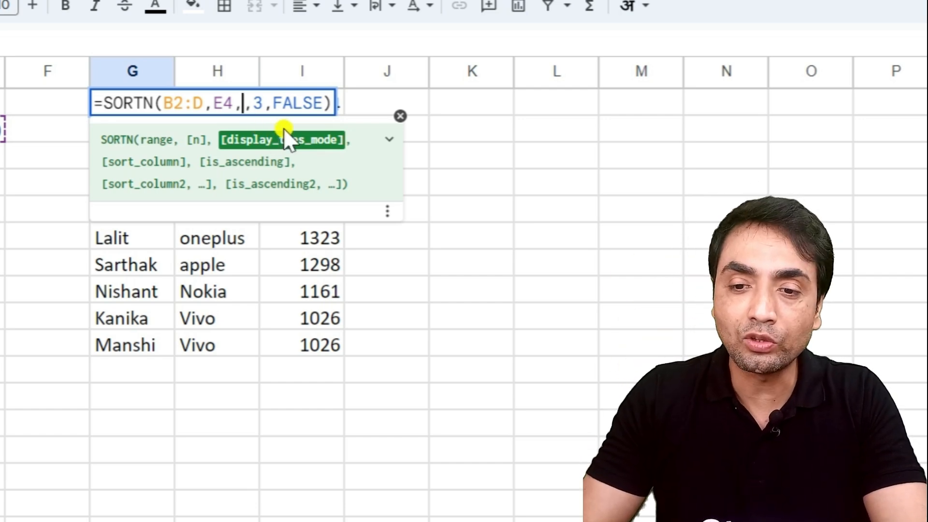
pyautogui.click(390, 140)
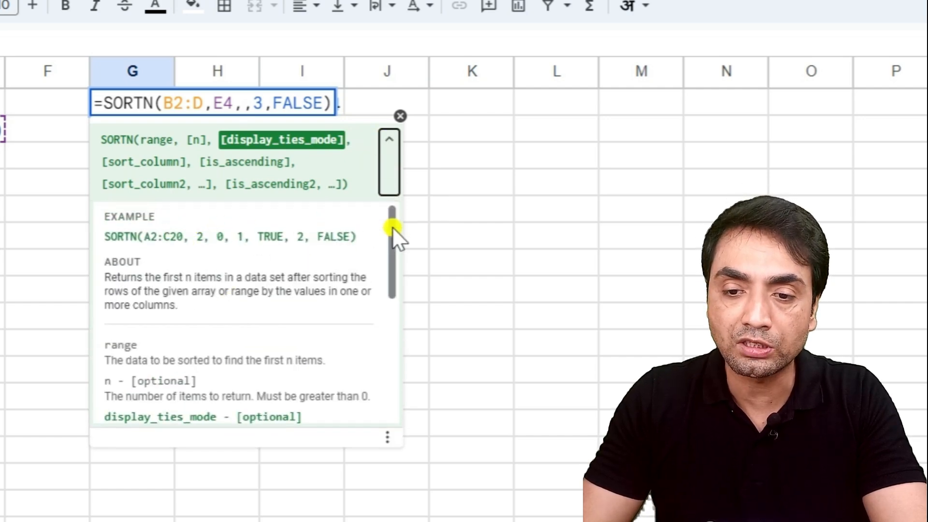
pyautogui.moveTo(391, 223)
pyautogui.mouseDown()
pyautogui.moveTo(388, 316)
pyautogui.moveTo(372, 390)
pyautogui.mouseUp()
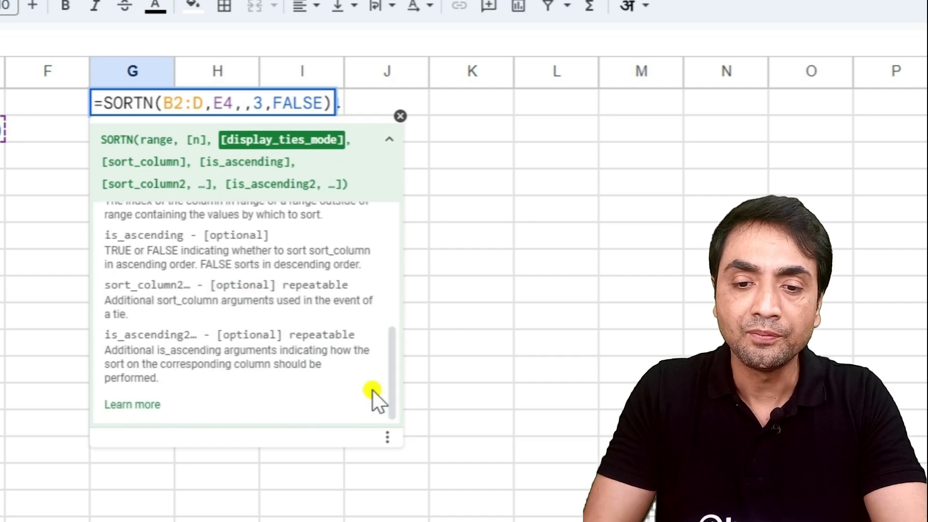
pyautogui.click(134, 407)
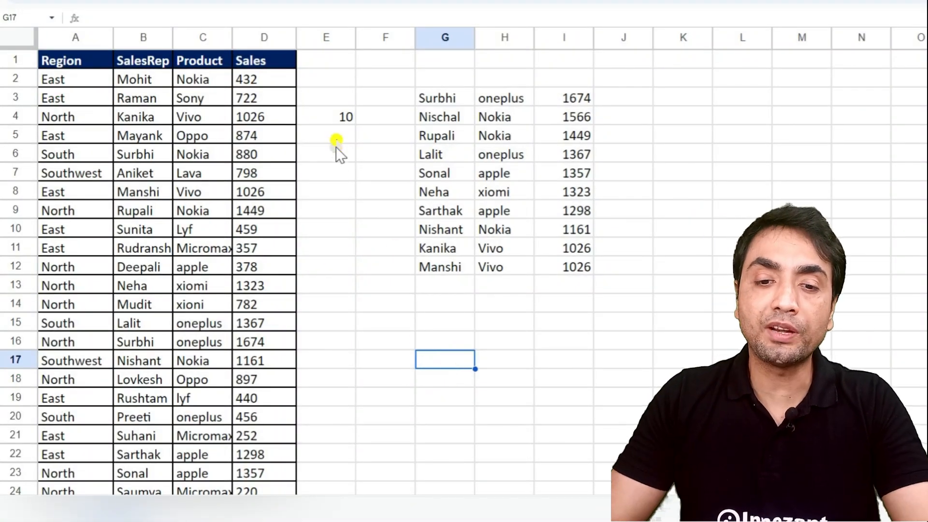
# Step: Set the item count in cell E4 to 5 and check the empty ties mode argument of the SORTN formula in G3
pyautogui.click(346, 119)
pyautogui.write('5')
pyautogui.press('Return')
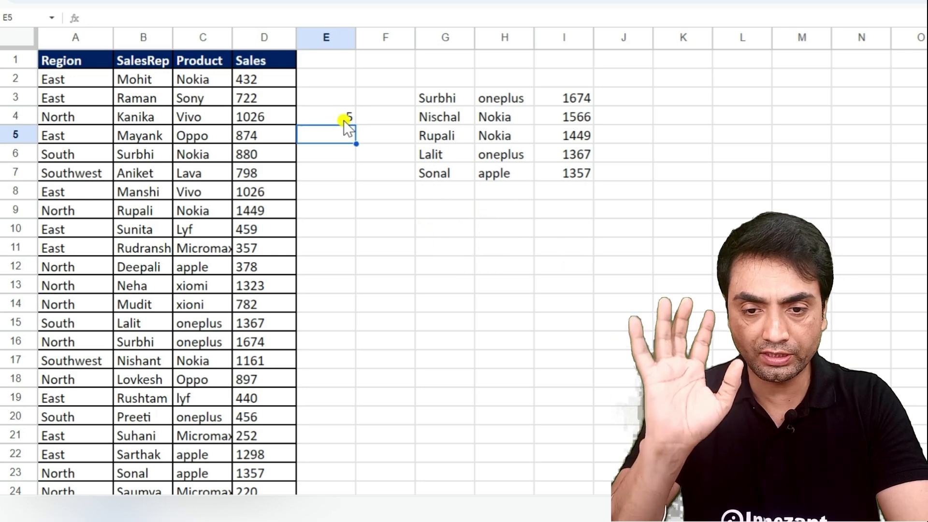
pyautogui.doubleClick(445, 97)
pyautogui.click(524, 99)
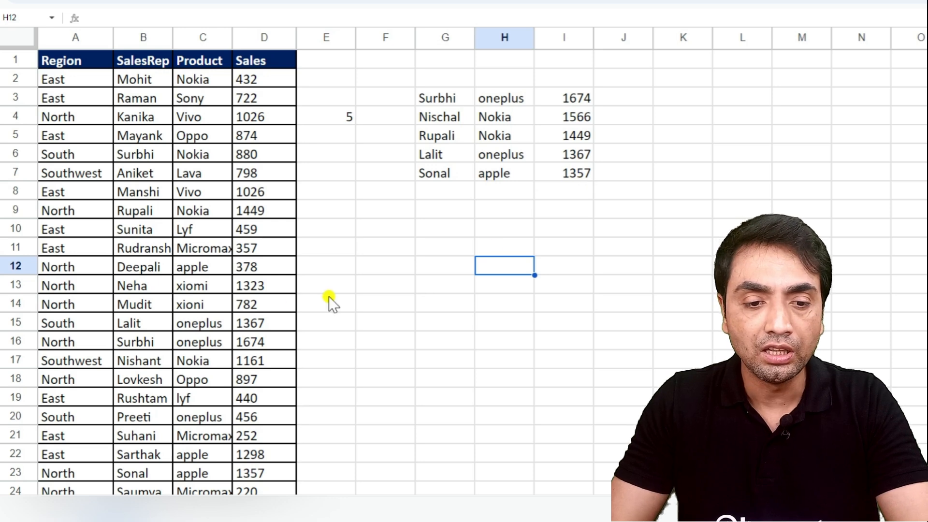
# Step: Set the sales value in cell D13 to 1357 to create a tie in the data
pyautogui.click(248, 286)
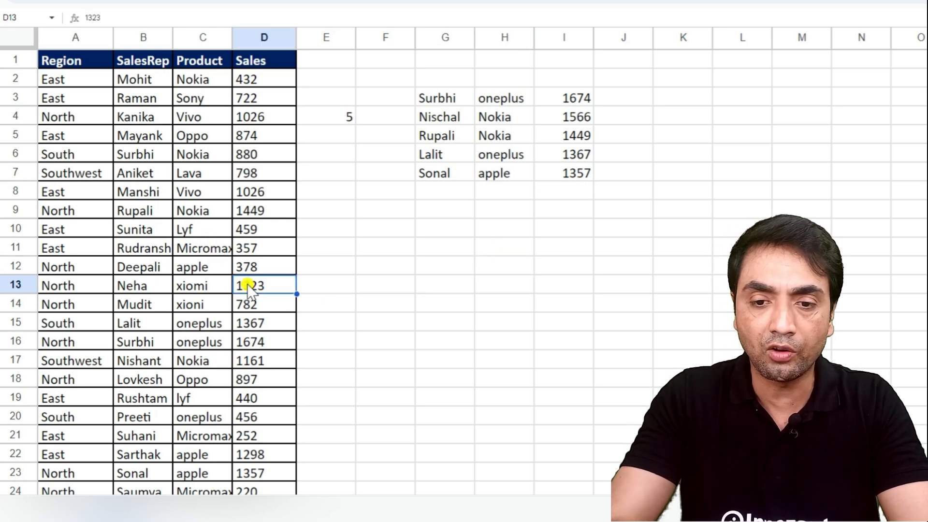
pyautogui.write('1357')
pyautogui.press('Return')
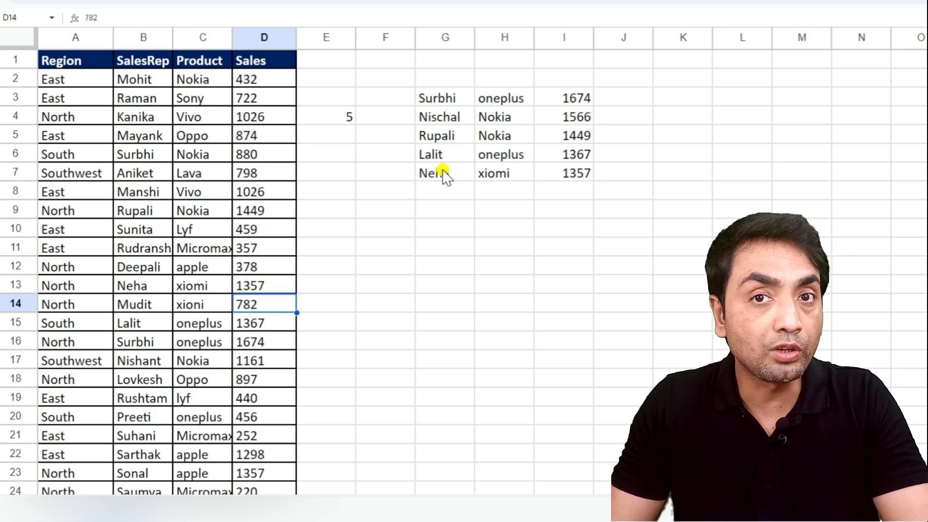
# Step: Set the display ties mode of the SORTN formula in G3 to 1, giving =SORTN(B2:D,E4,1,3,FALSE)
pyautogui.click(442, 95)
pyautogui.doubleClick(442, 94)
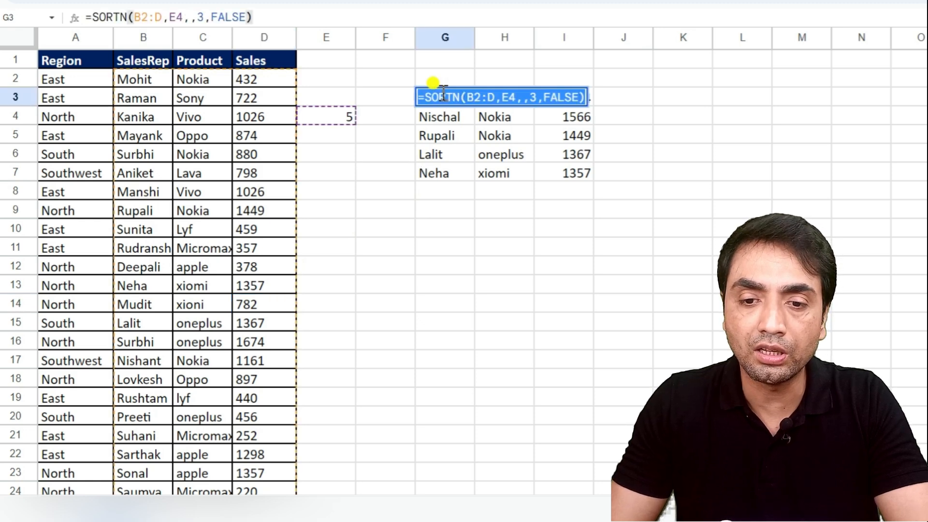
pyautogui.click(522, 98)
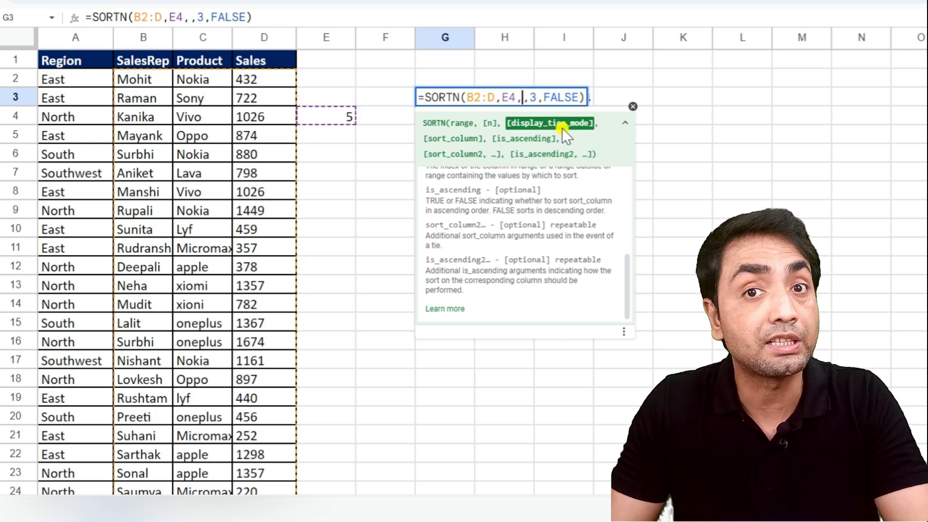
pyautogui.write('1')
pyautogui.click(592, 98)
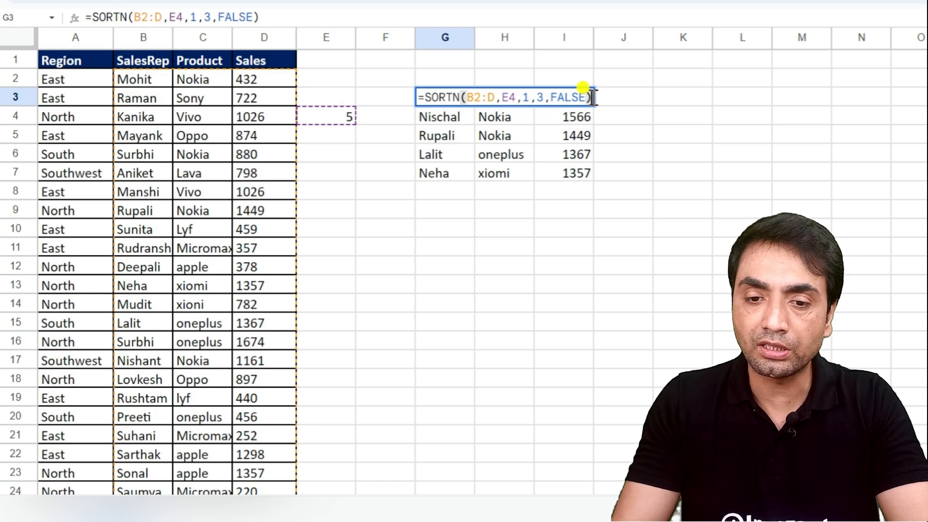
pyautogui.press('Return')
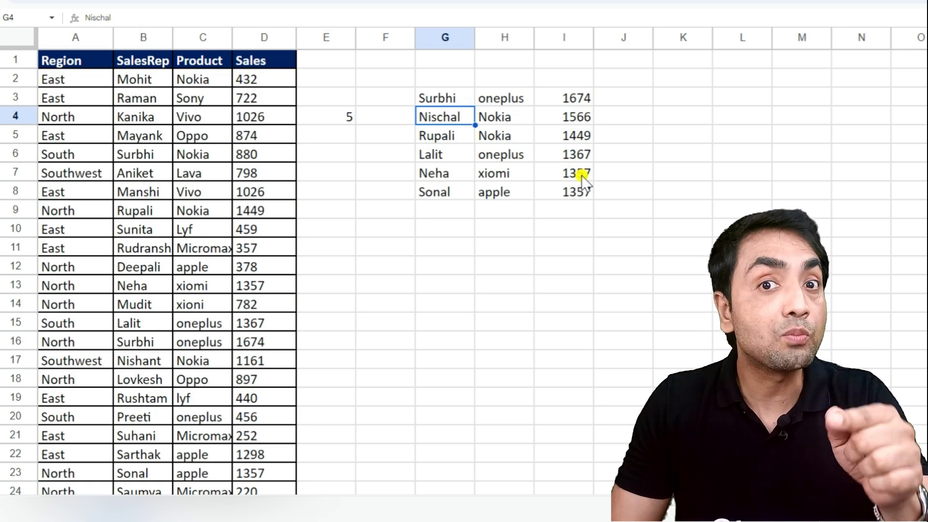
# Step: Make the extra tied record in row 8 of the sorted list bold, from G8 to I8
pyautogui.click(434, 196)
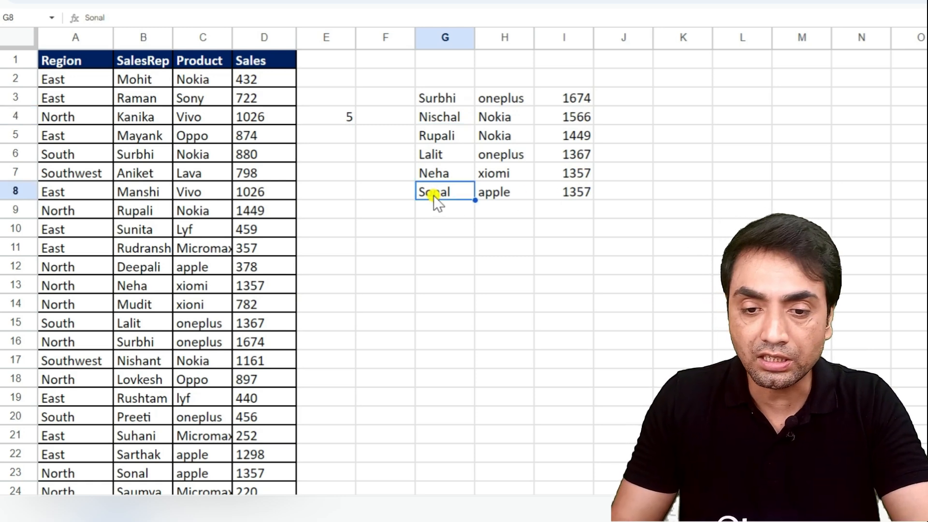
pyautogui.hotkey('shift', 'Right')
pyautogui.hotkey('shift', 'Right')
pyautogui.hotkey('shift', 'Right')
pyautogui.hotkey('ctrl', 'b')
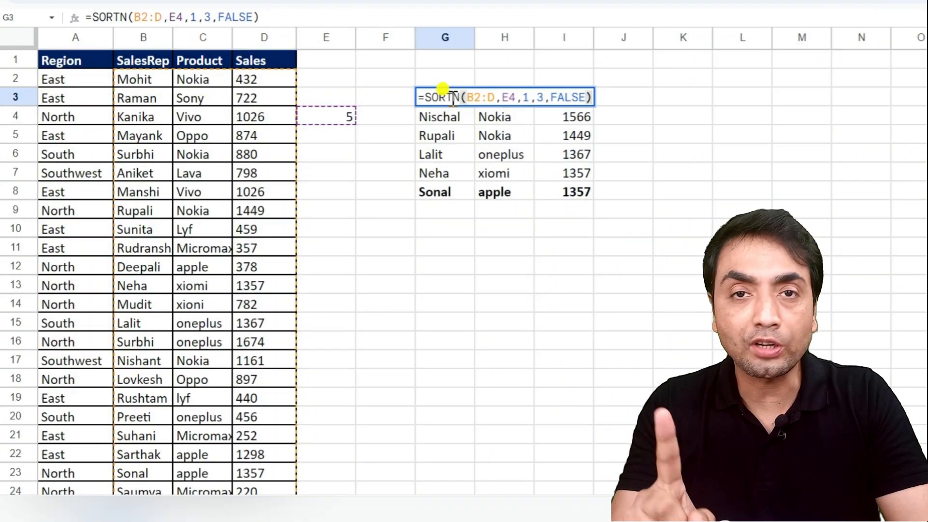
# Step: Reduce the source range of the SORTN formula in G3 to B2:B
pyautogui.click(491, 96)
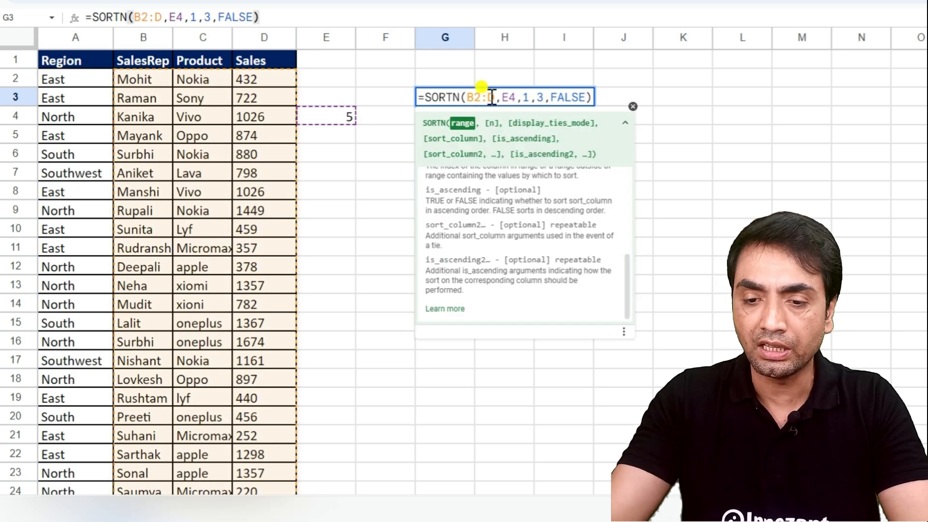
pyautogui.press('BackSpace')
pyautogui.write('B')
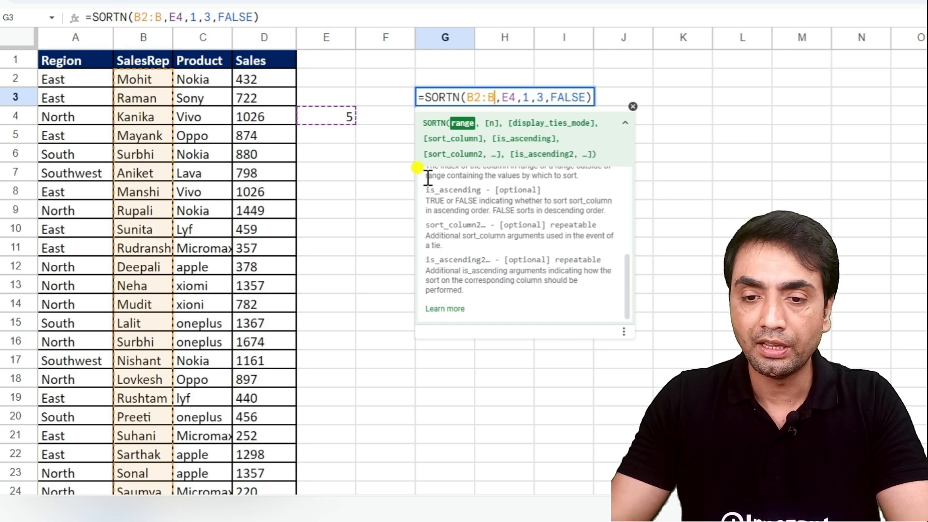
pyautogui.press('Return')
# Step: Set the sort column of the SORTN formula in G3 to 1, giving =SORTN(B2:B,E4,1,1,FALSE)
pyautogui.click(450, 97)
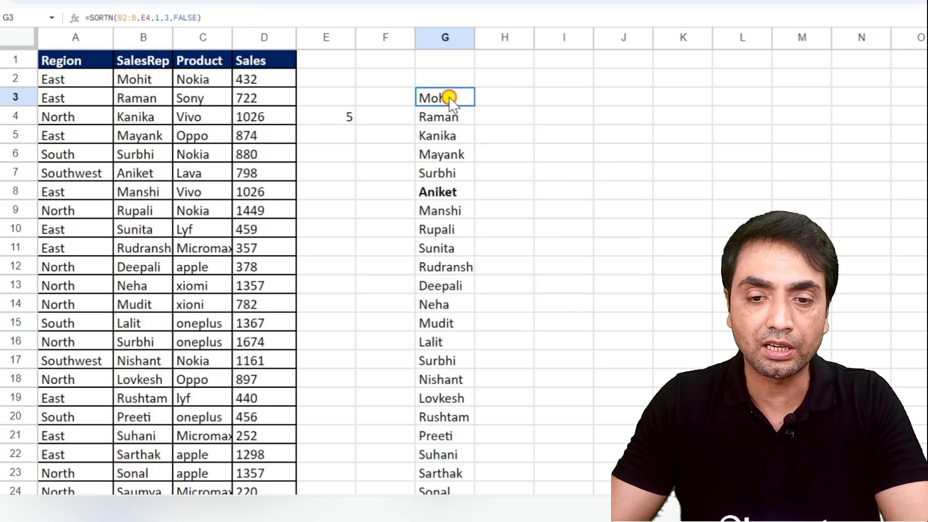
pyautogui.doubleClick(452, 96)
pyautogui.click(540, 97)
pyautogui.press('BackSpace')
pyautogui.write('1')
pyautogui.press('Return')
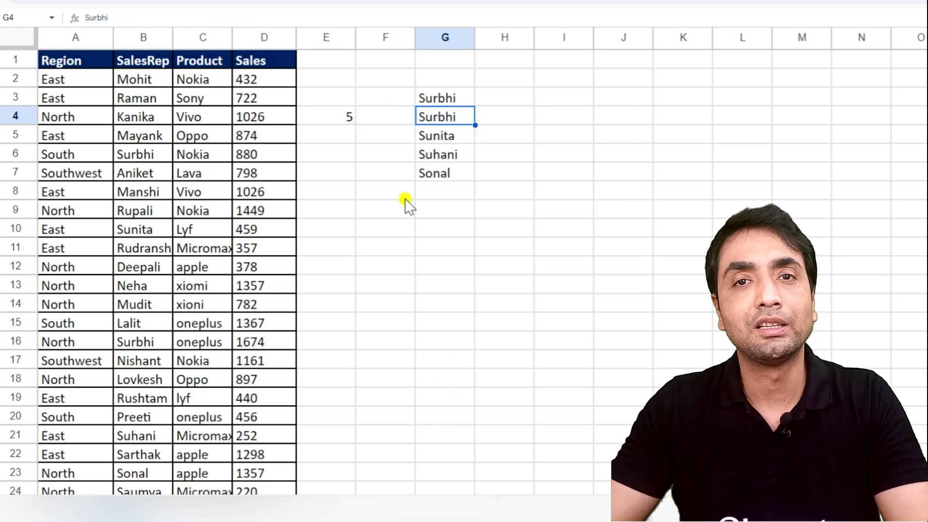
# Step: Open the SORTN formula in G3 for editing and show its argument help
pyautogui.doubleClick(452, 99)
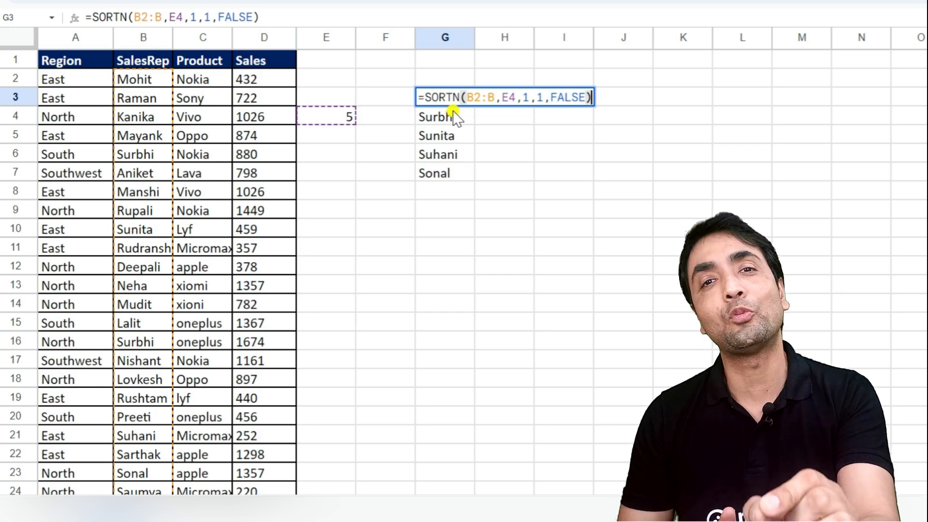
pyautogui.click(453, 97)
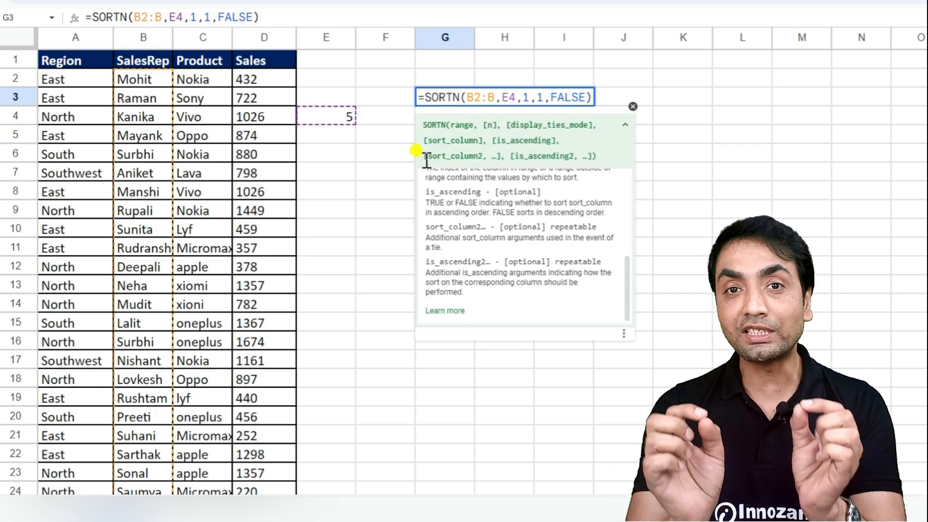